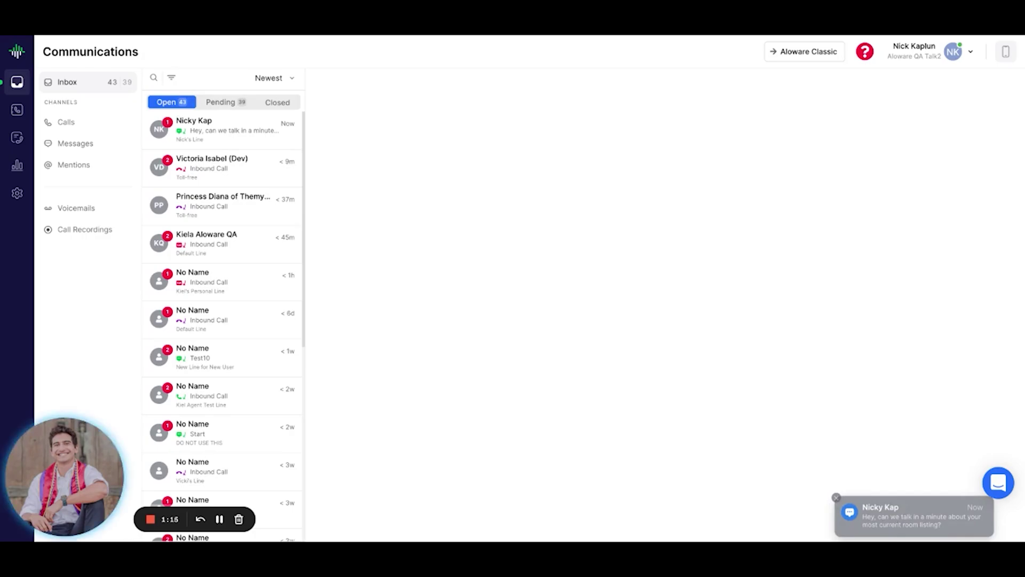
Paste and send the text 'Sounds good! I will give you a call shortly.' in the contact's conversation
click(914, 515)
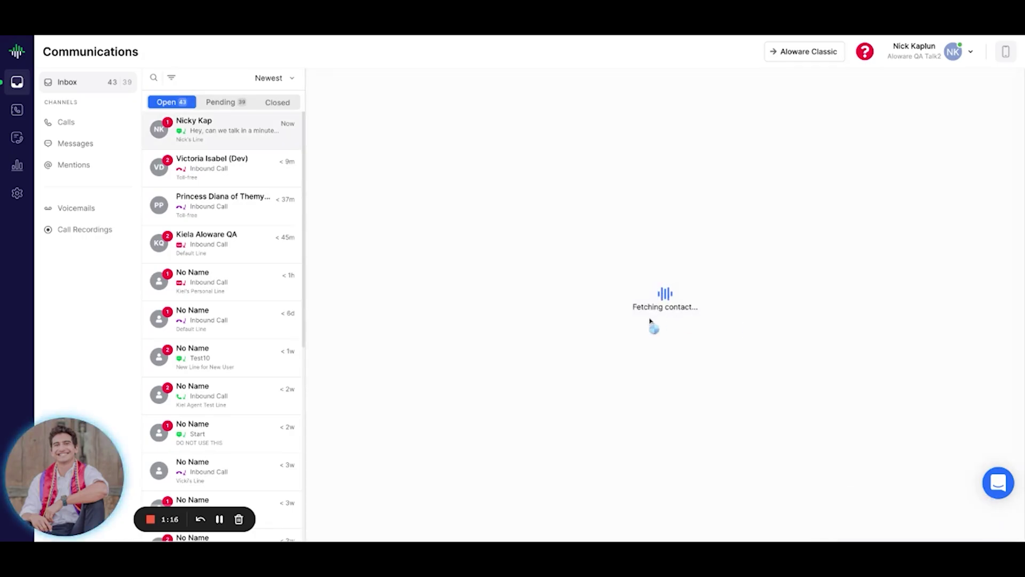
mouse_move(370, 416)
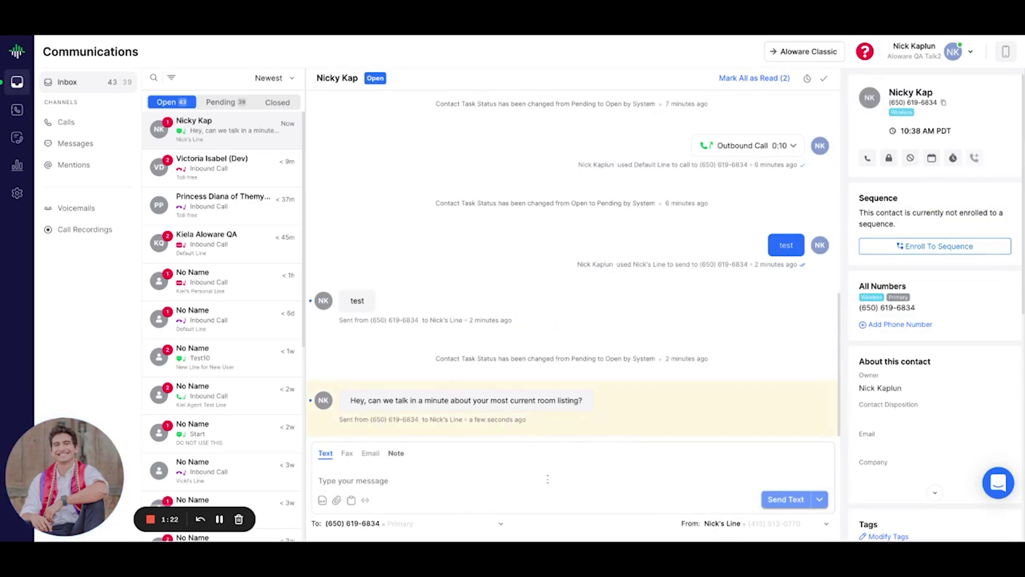
mouse_move(437, 335)
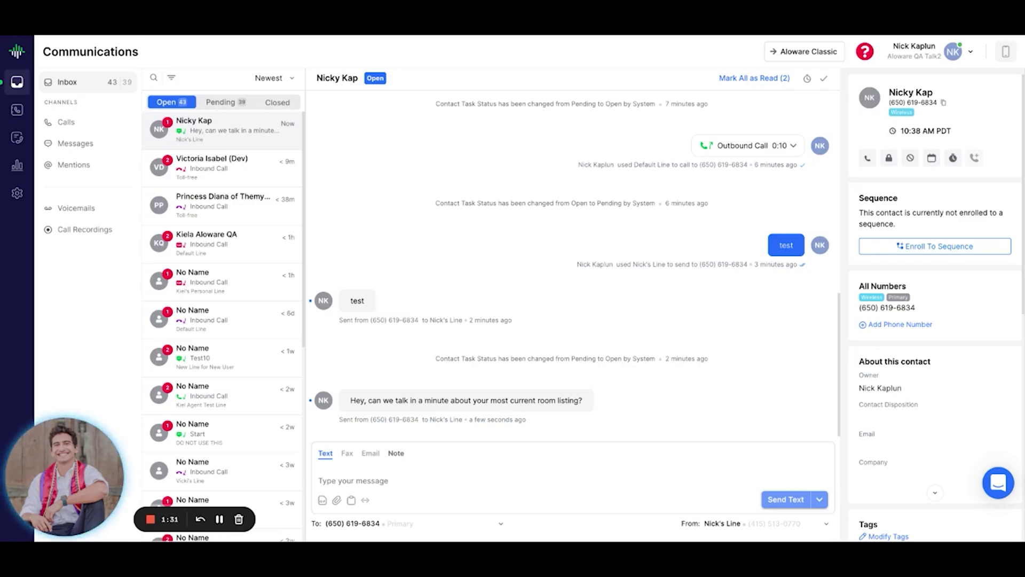
click(385, 475)
text(Sounds good! I will give you a call shortly.)
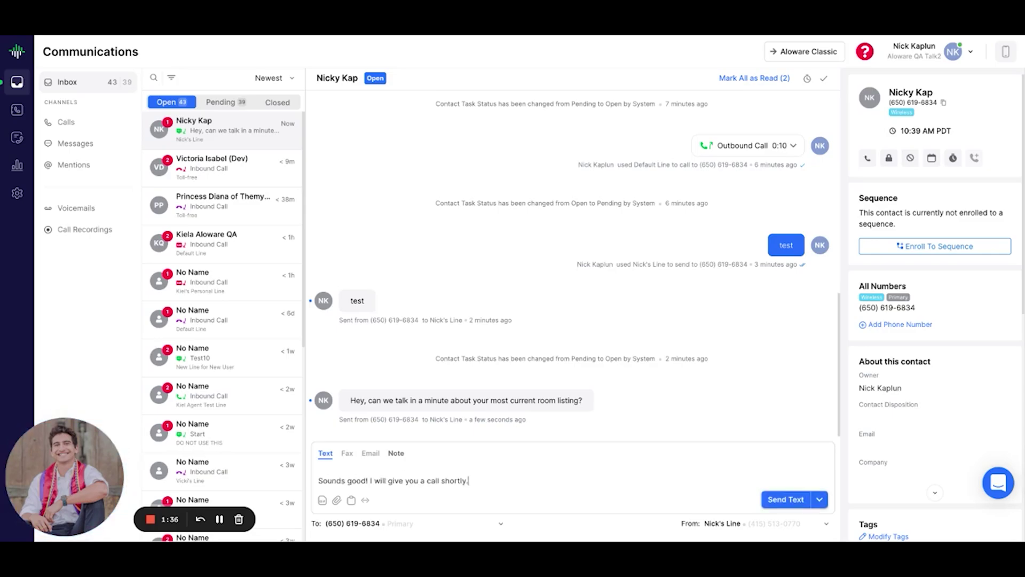
click(785, 499)
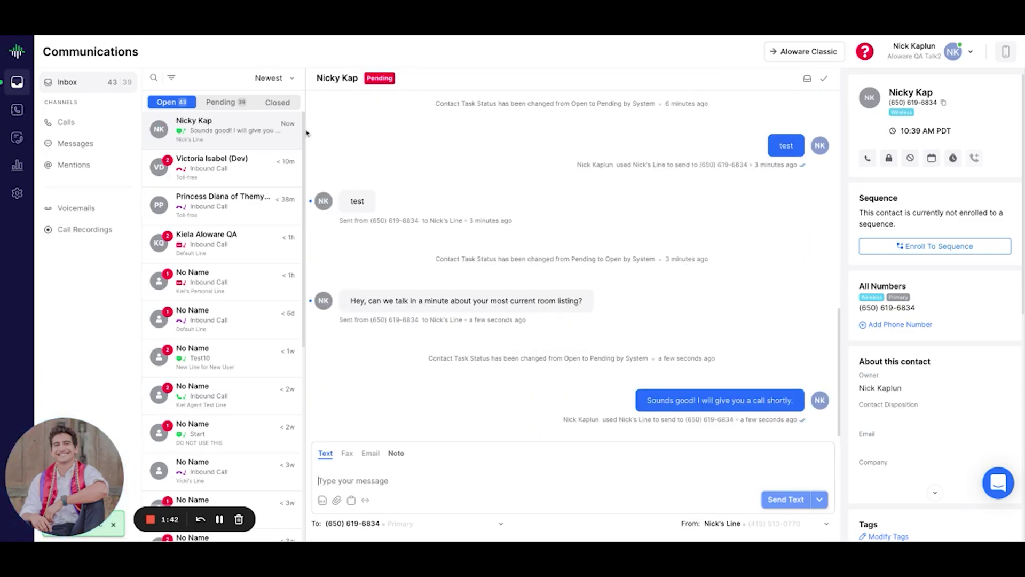
Browse the Pending and Closed conversation lists, then open the contact's new 'ok' reply
click(222, 102)
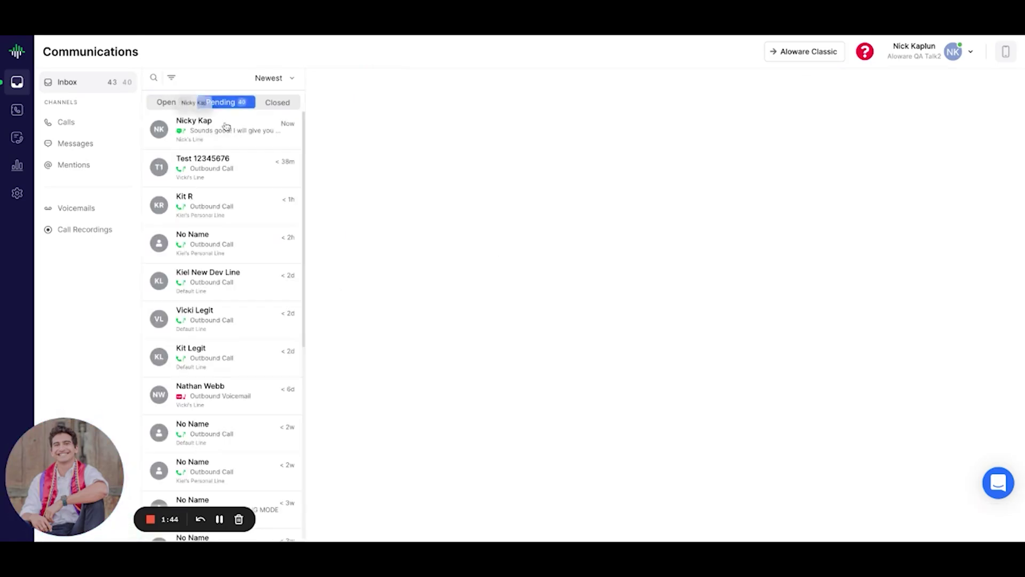
click(227, 127)
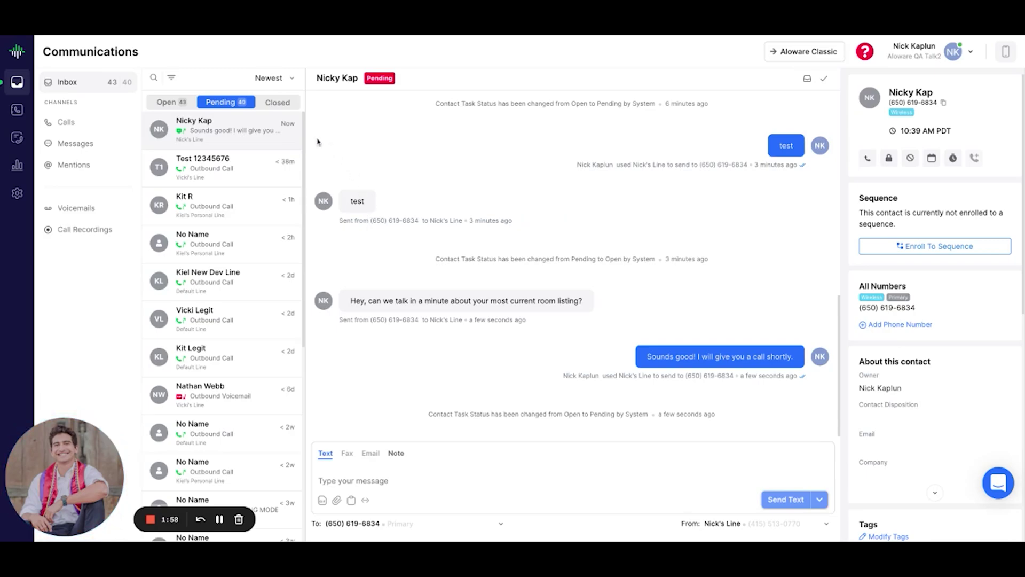
click(277, 103)
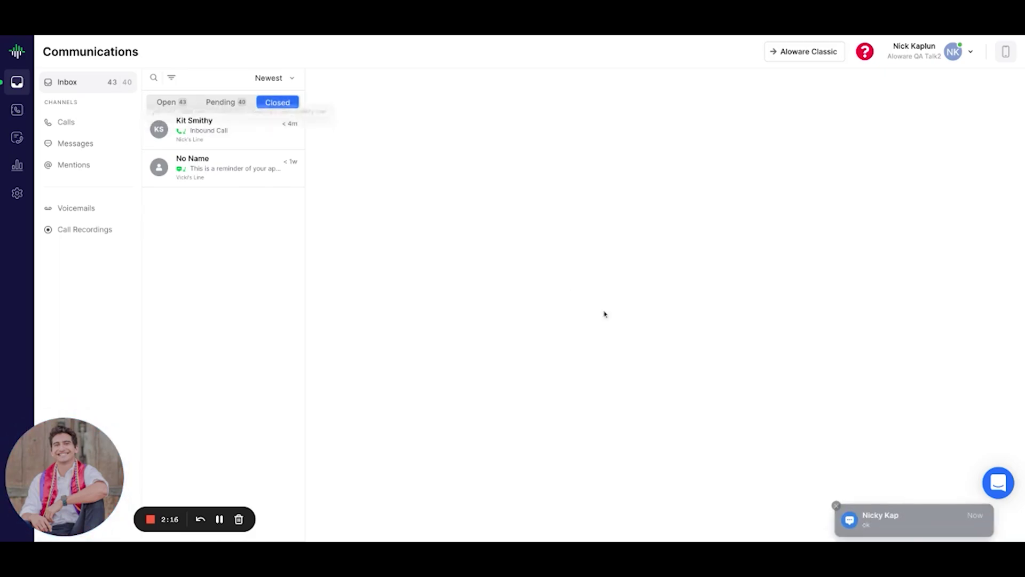
click(888, 525)
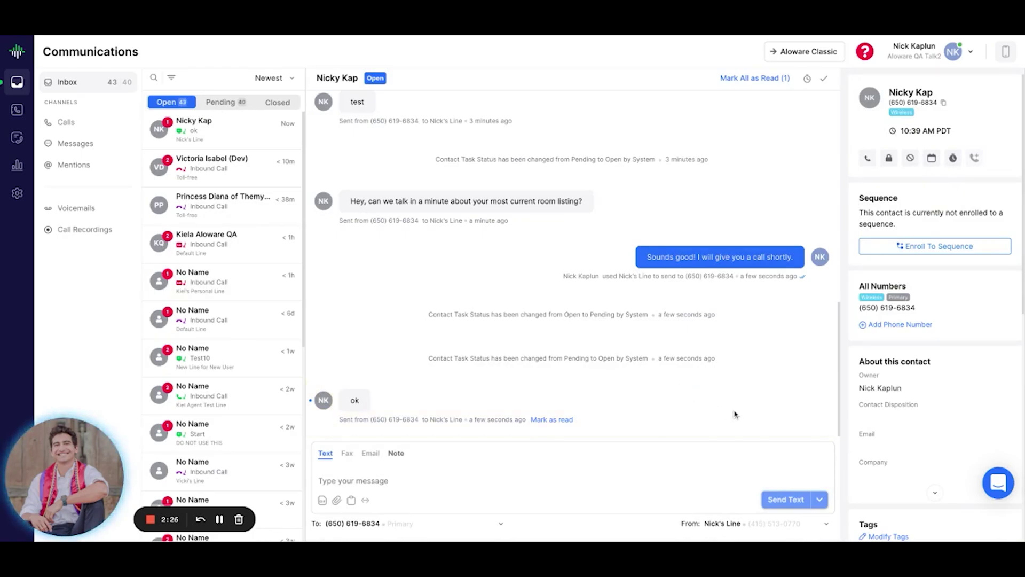
Call the contact from their details panel and mute the microphone once connected
click(869, 158)
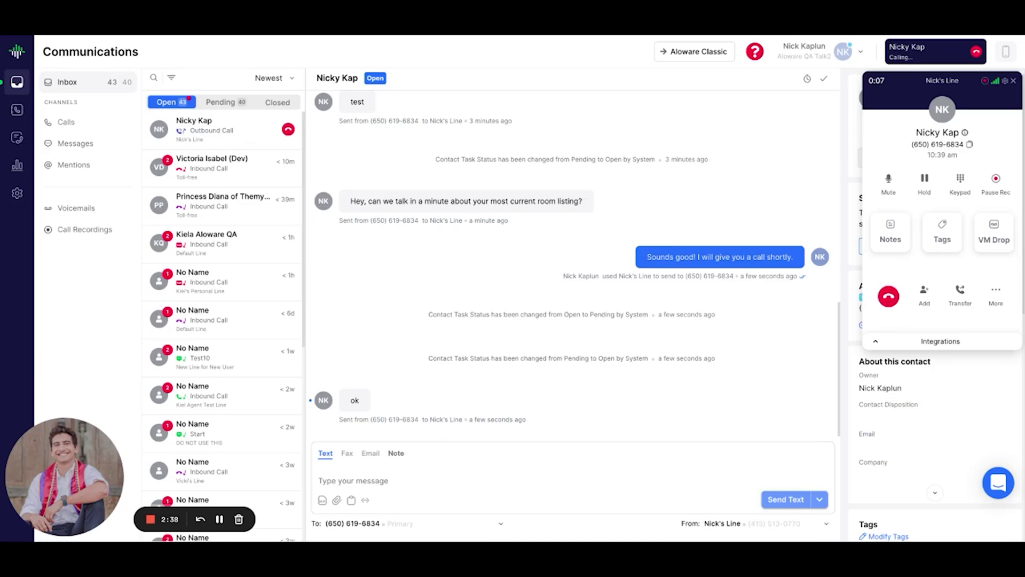
click(889, 180)
Move the dialer aside, toggle mute off and back on, check the keypad, and open call notes
drag(939, 79, 630, 118)
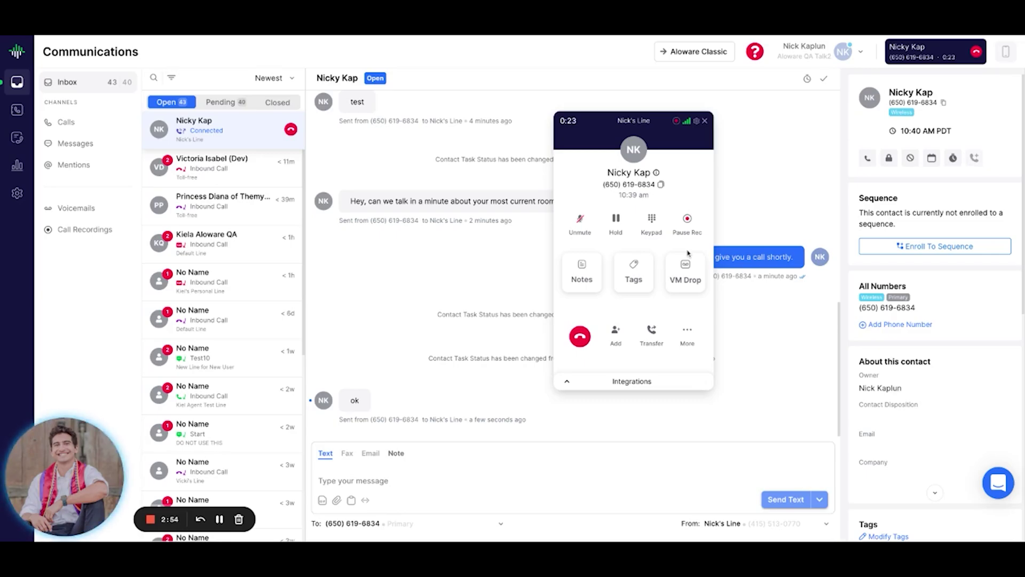
click(581, 221)
click(581, 221)
click(652, 221)
click(692, 145)
click(583, 273)
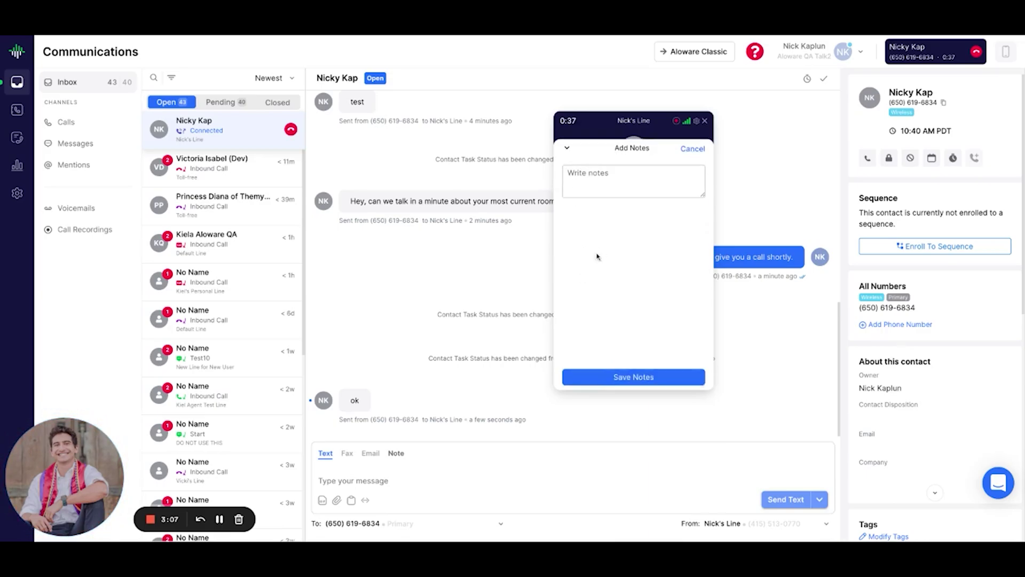
Write and save the call note 'This is a no'
click(605, 177)
text(This is )
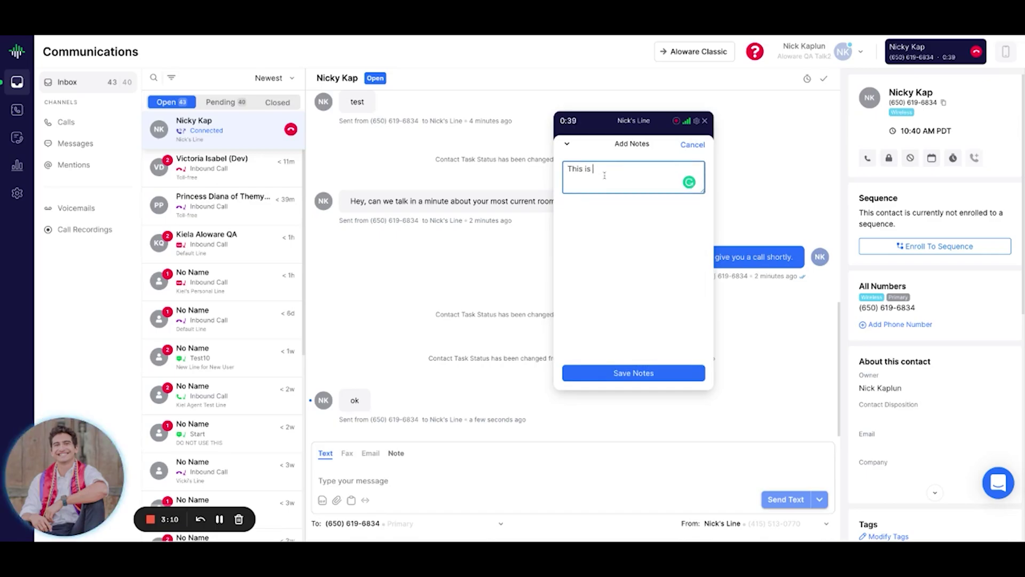
text(a note)
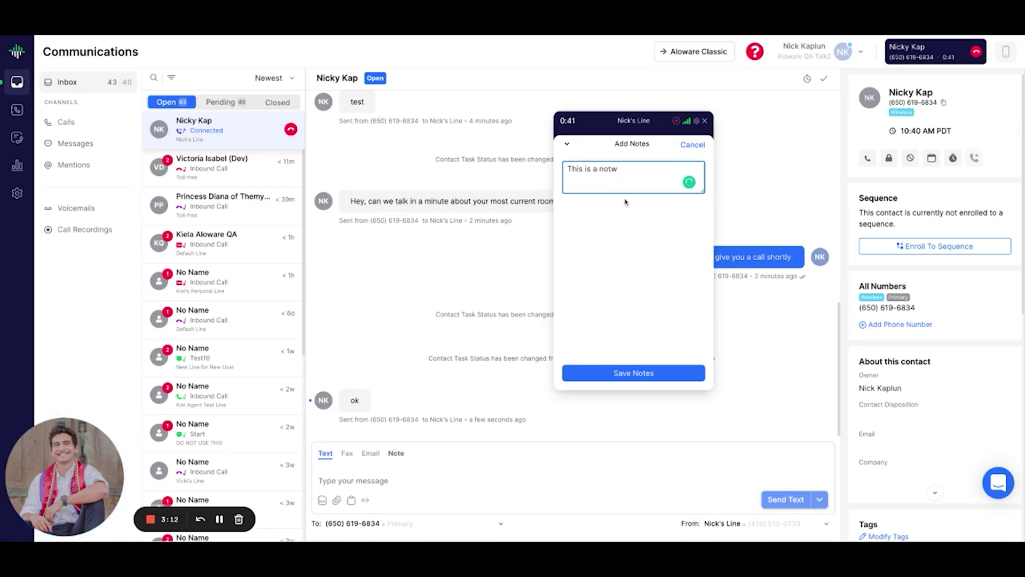
click(647, 373)
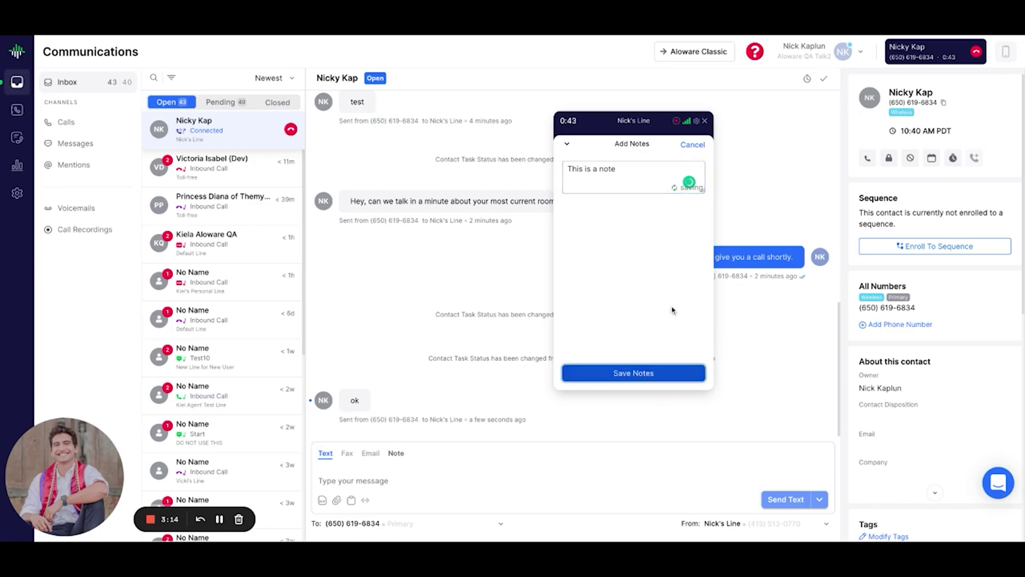
click(567, 143)
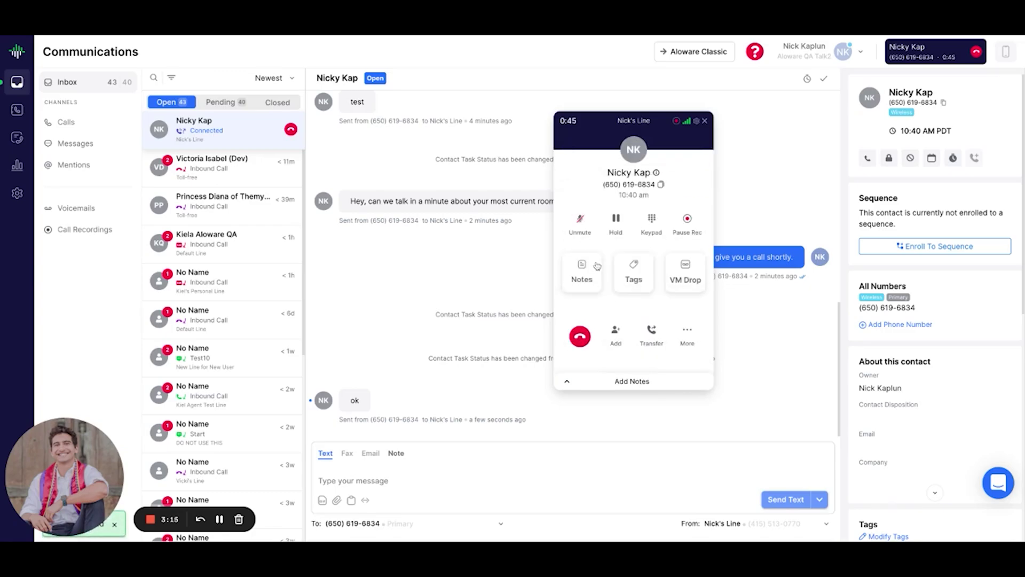
Tag the call with New Lead from Account Tags
click(639, 271)
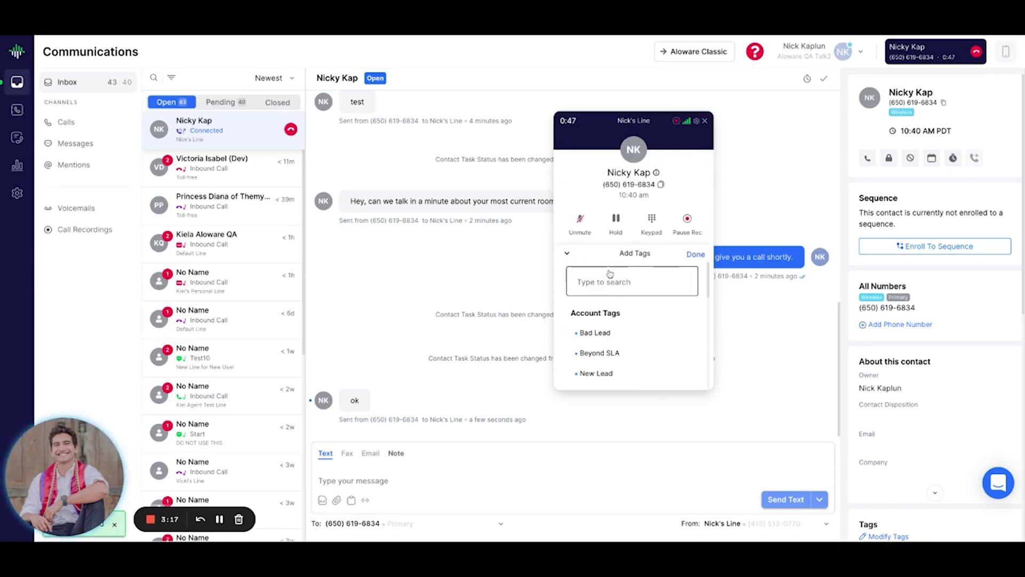
click(617, 374)
click(696, 255)
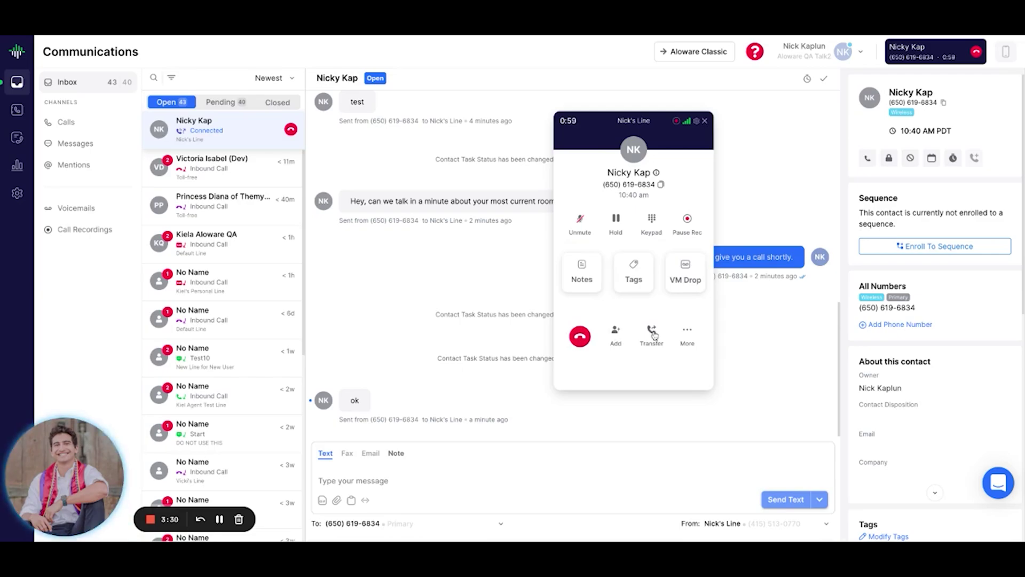
Park the call from the More options and show the Closed conversations list
click(688, 331)
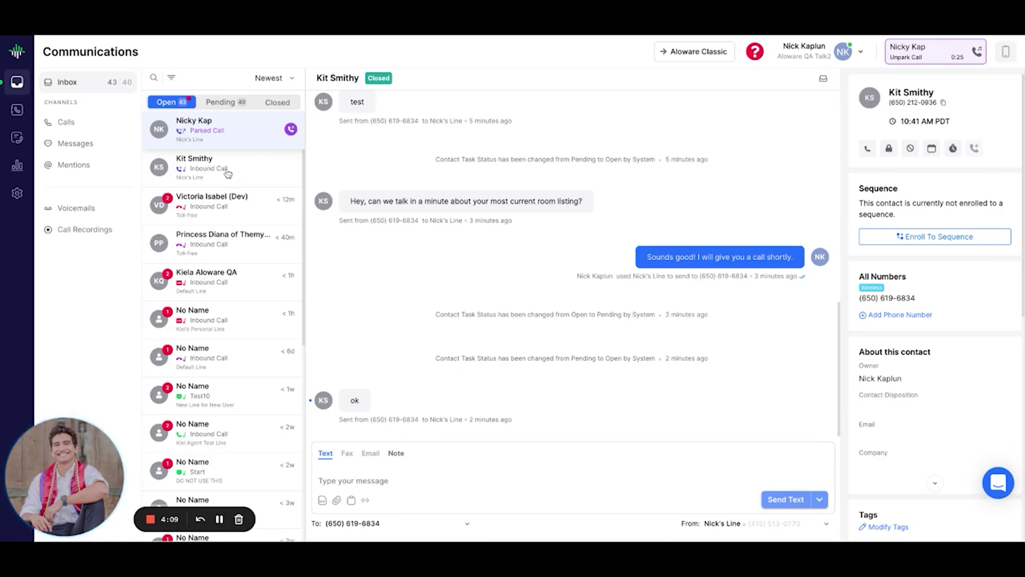
click(220, 173)
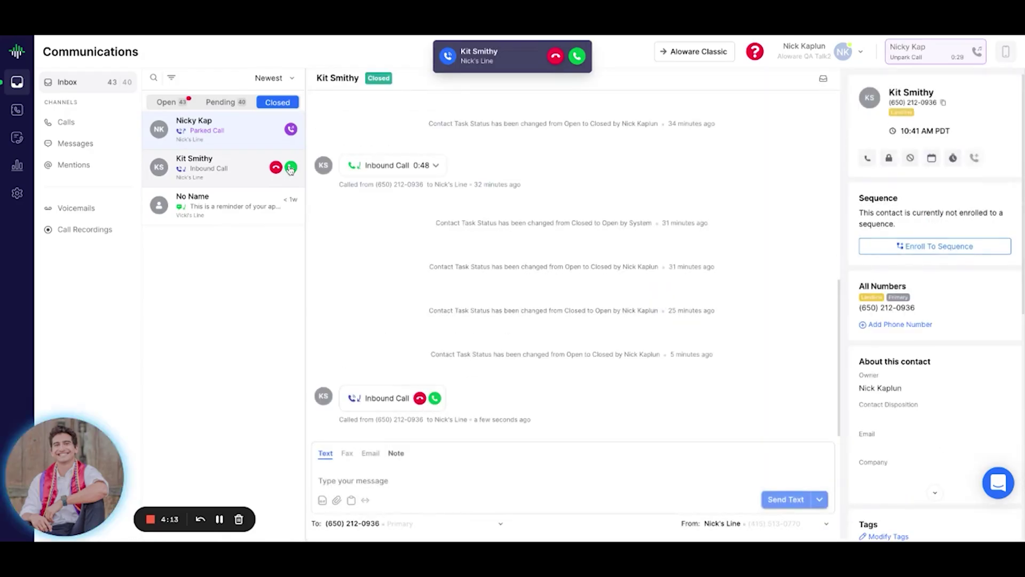
Answer the second contact's incoming call, mute it, hang up, and finish the wrap-up
click(291, 168)
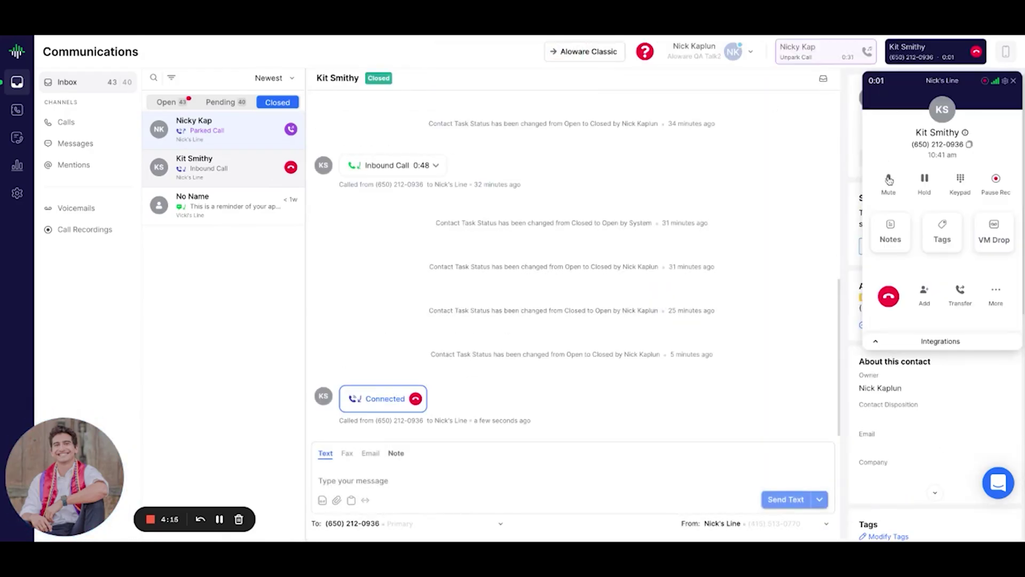
click(890, 180)
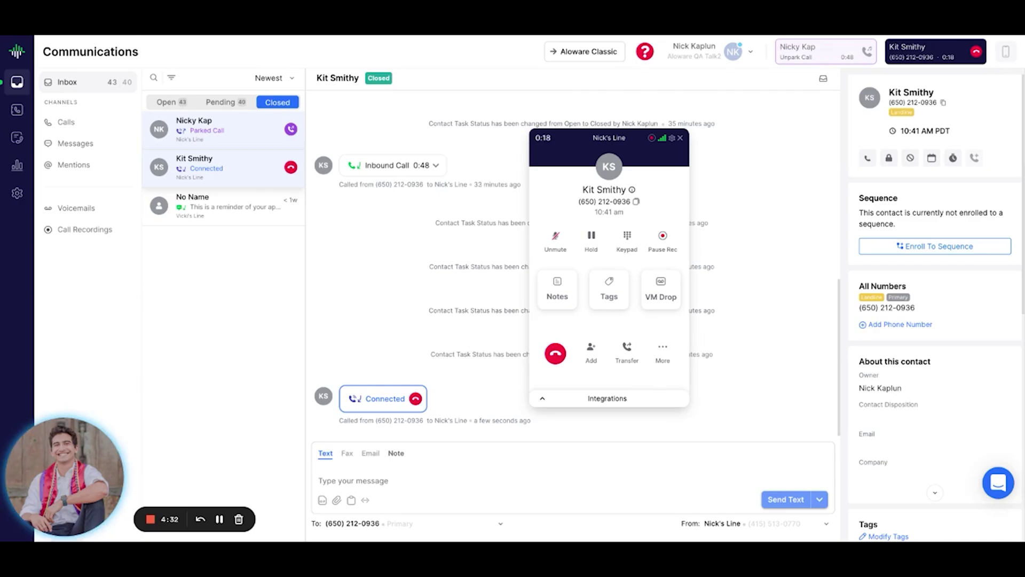
click(556, 354)
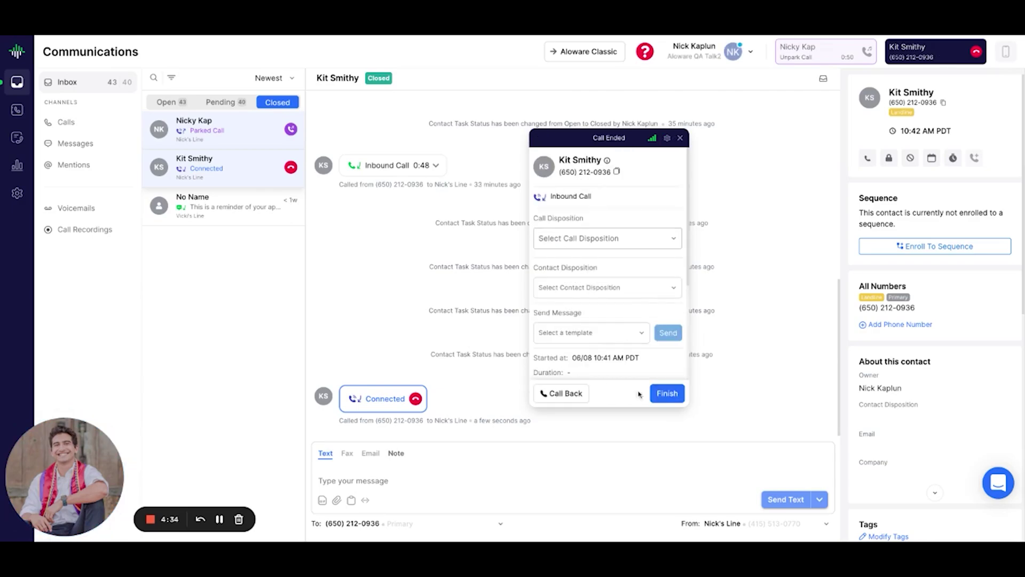
click(665, 393)
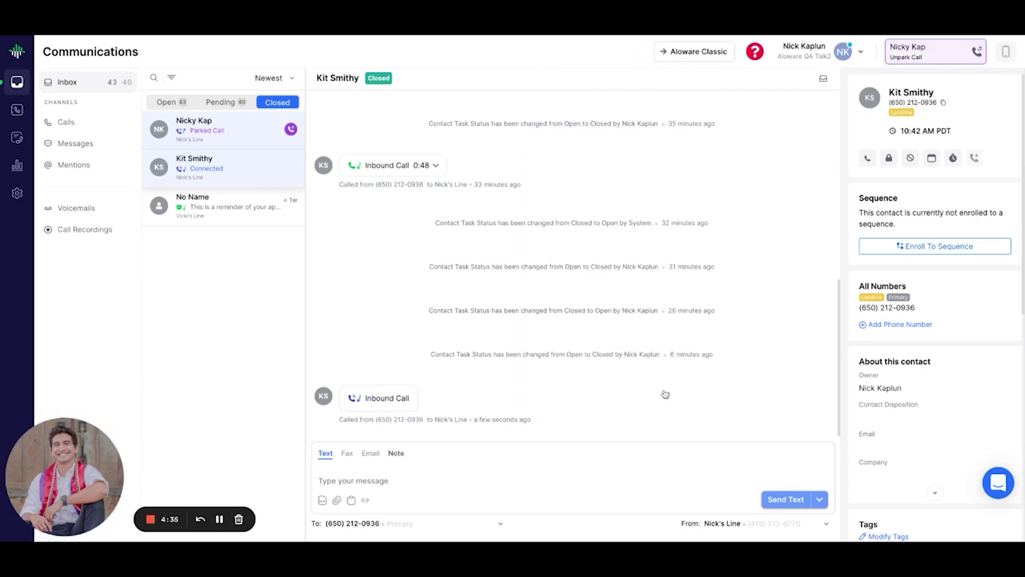
Unpark the held call and close the second contact's conversation, leaving 42 open
click(936, 51)
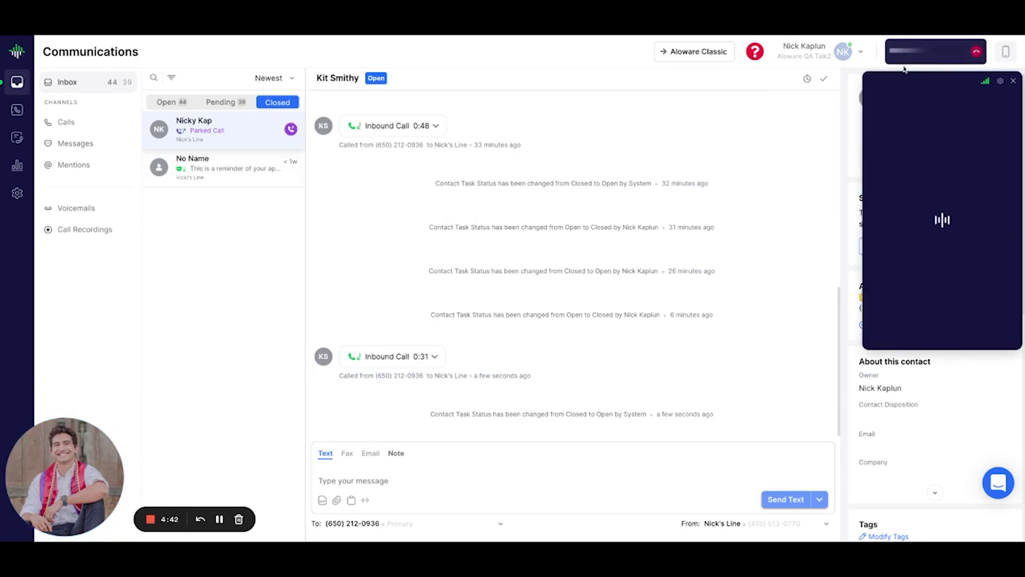
drag(916, 80, 698, 101)
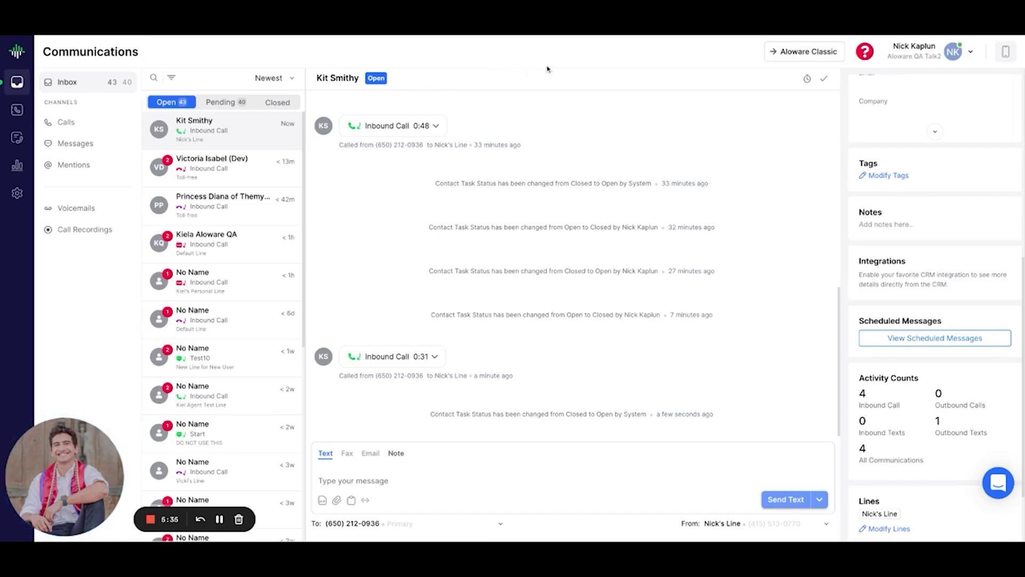
click(821, 80)
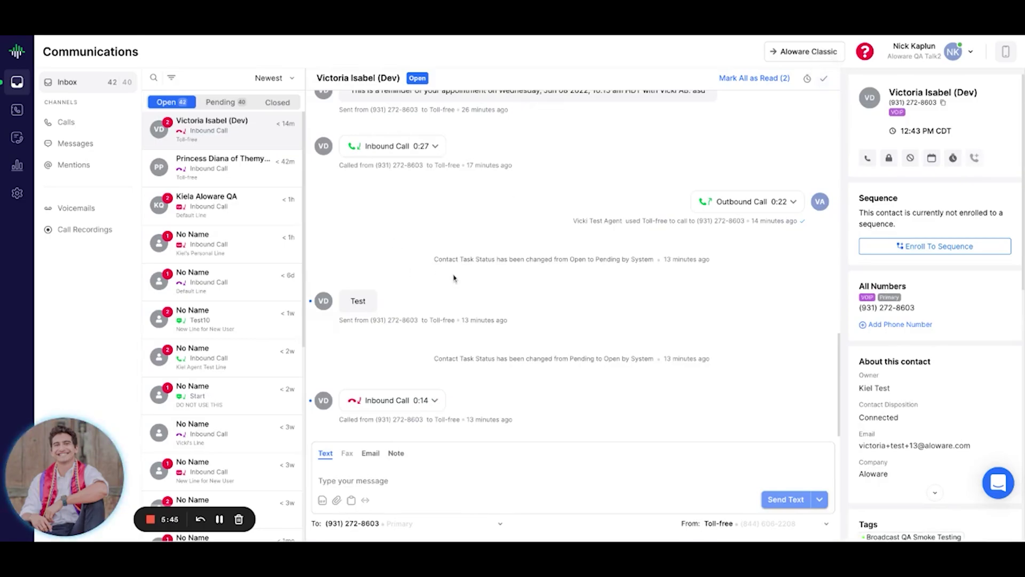
click(85, 121)
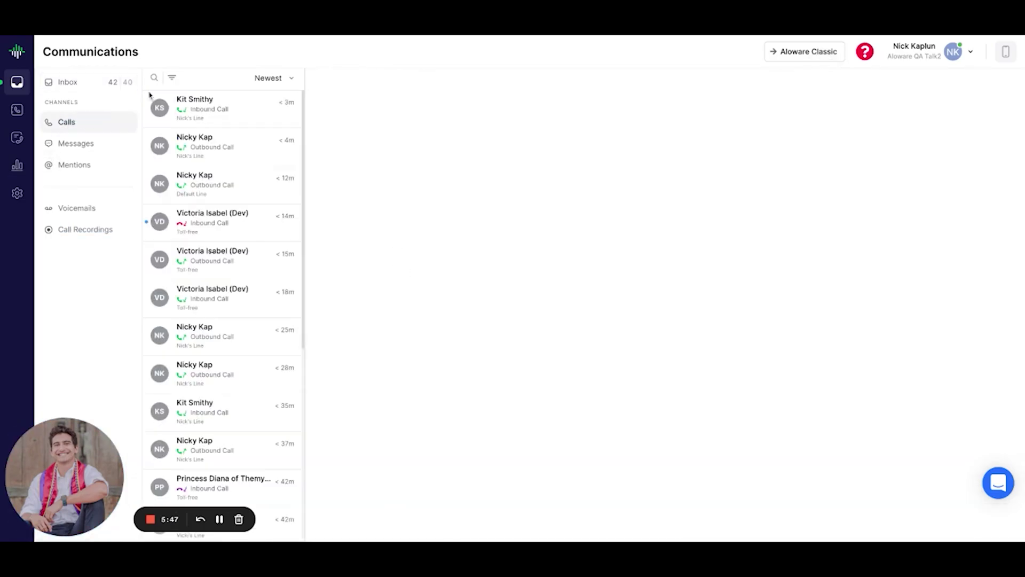
Filter the Calls list to Answer Status Missed and apply it
click(172, 80)
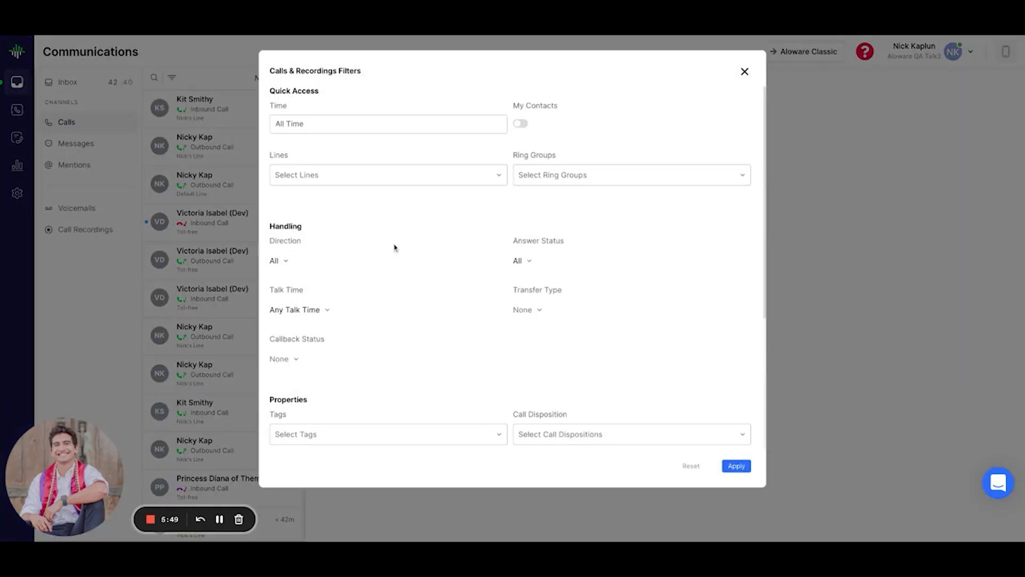
click(521, 262)
click(542, 355)
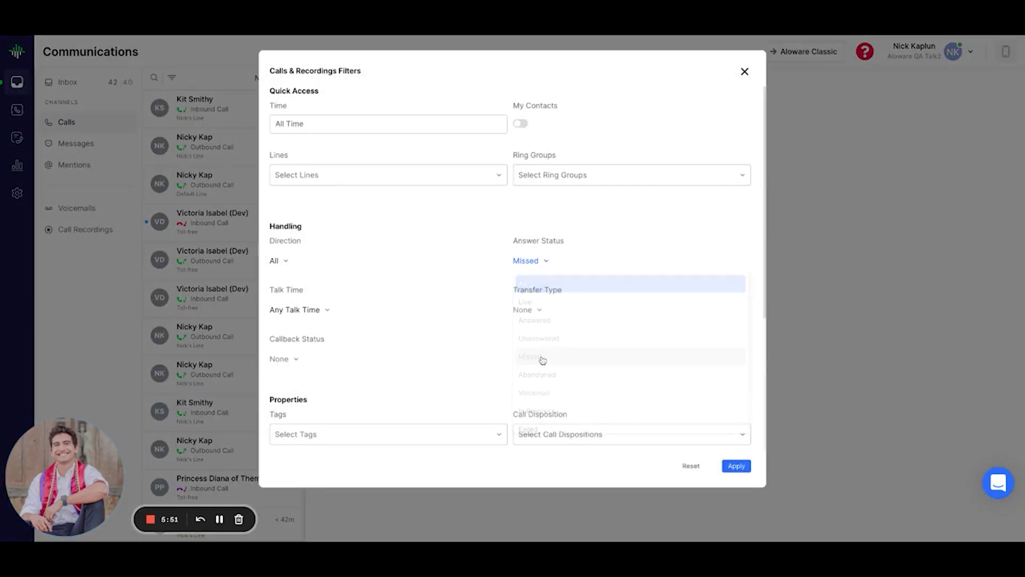
click(736, 466)
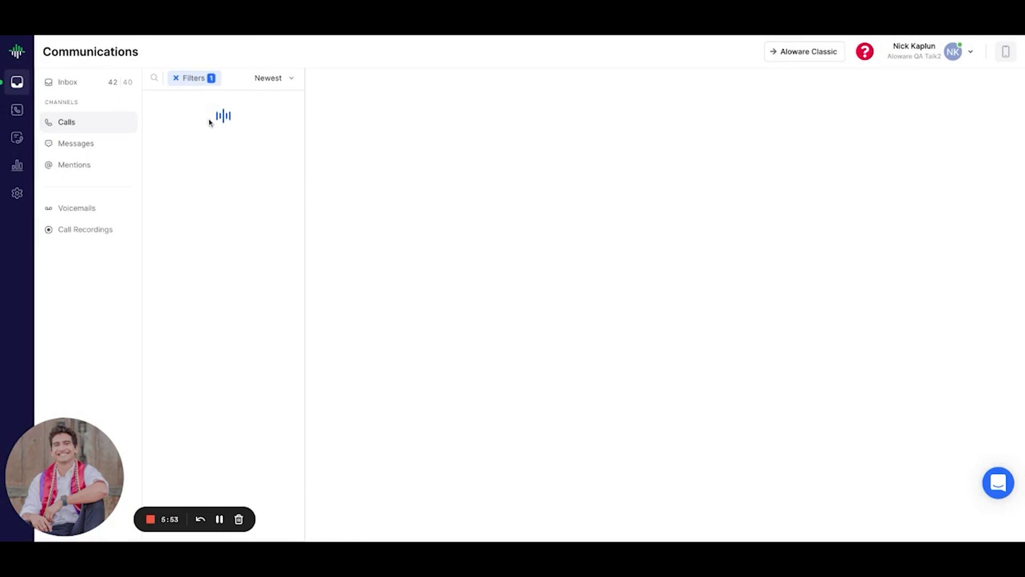
click(83, 149)
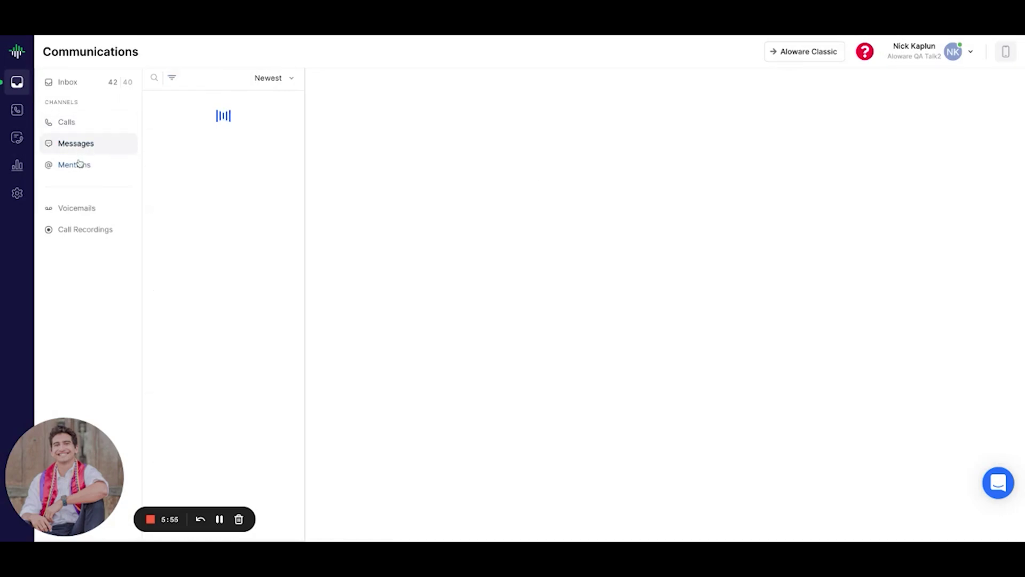
Step through the Mentions and Voicemails channels to the Call Recordings list
click(79, 166)
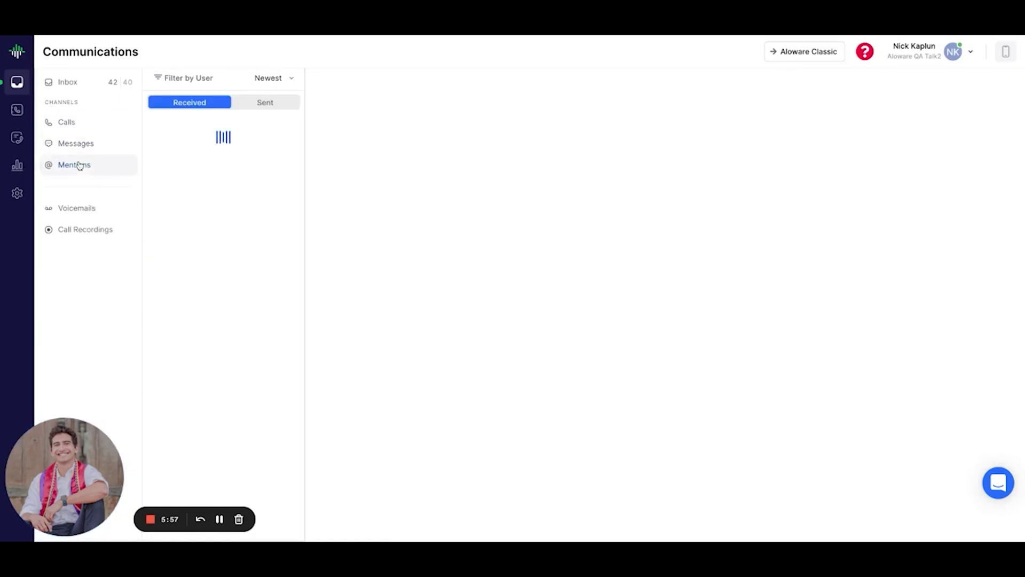
click(80, 210)
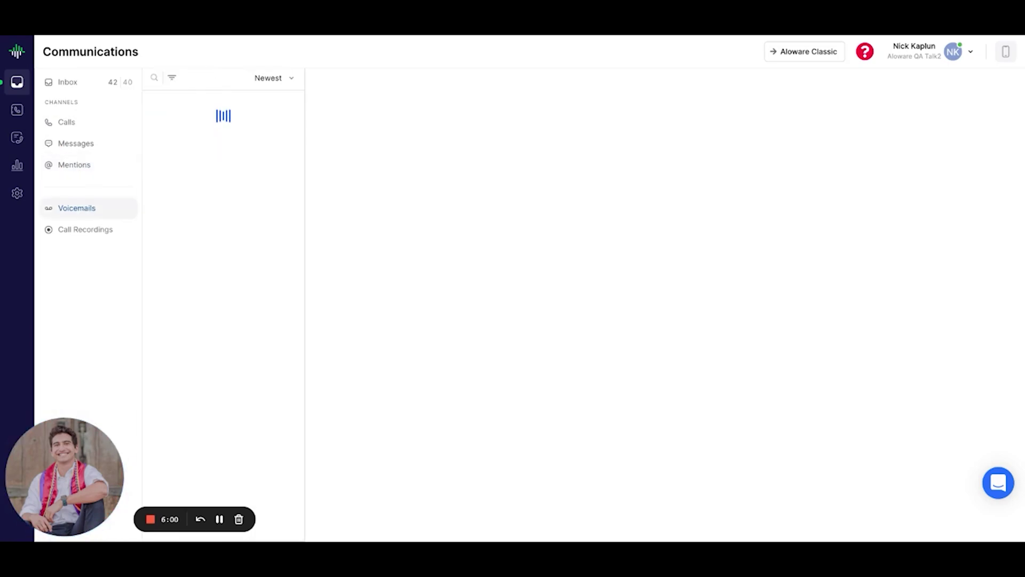
click(81, 230)
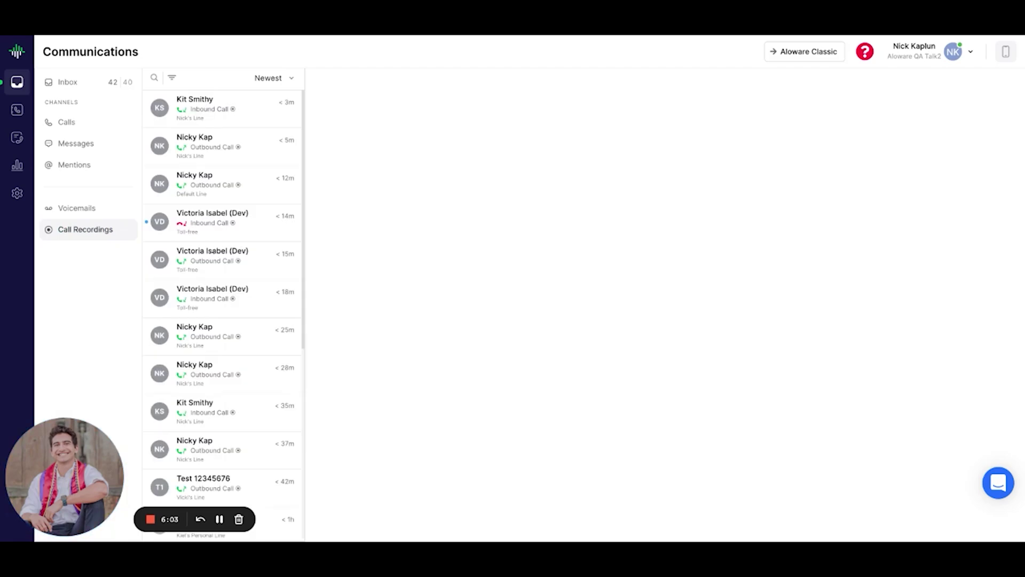